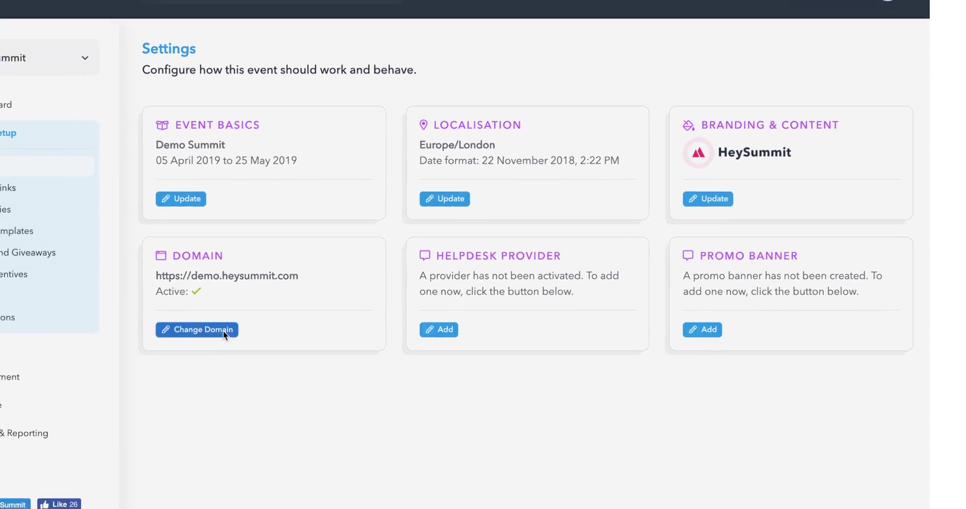
Step: Open the event details and scroll down to the Zoom and BigMarker host provider options
left_click(133, 348)
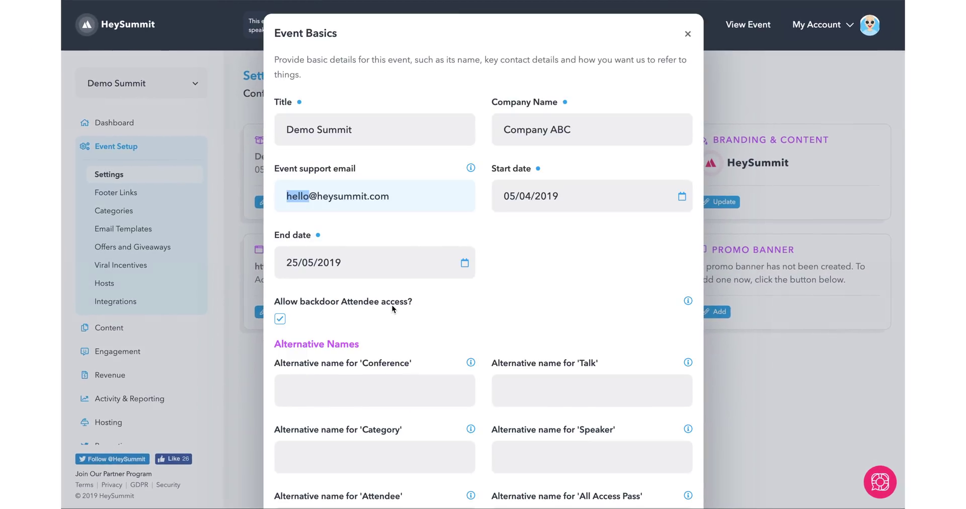
scroll(392, 287, "down", 2)
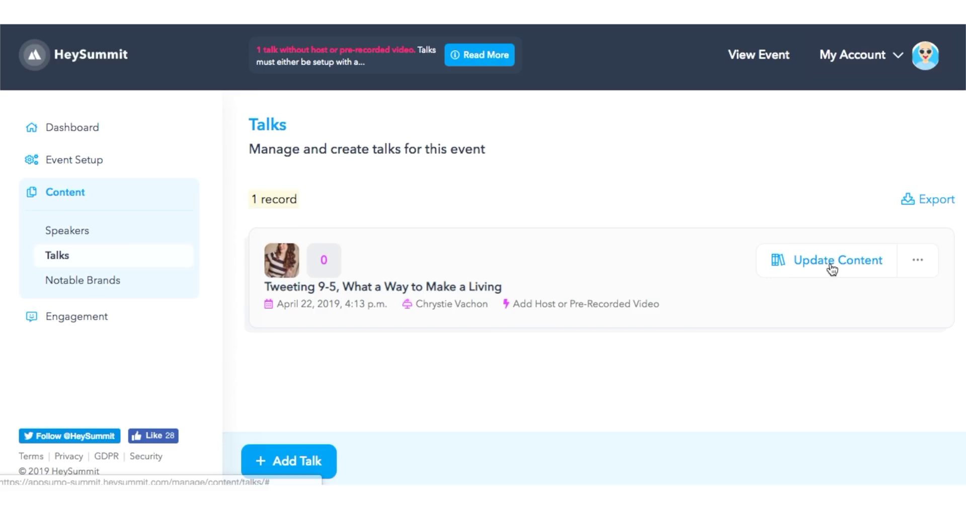
Step: Set the Tweeting 9-5 talk's pre-recorded video source to YouTube, save, and start a new speaker
left_click(830, 266)
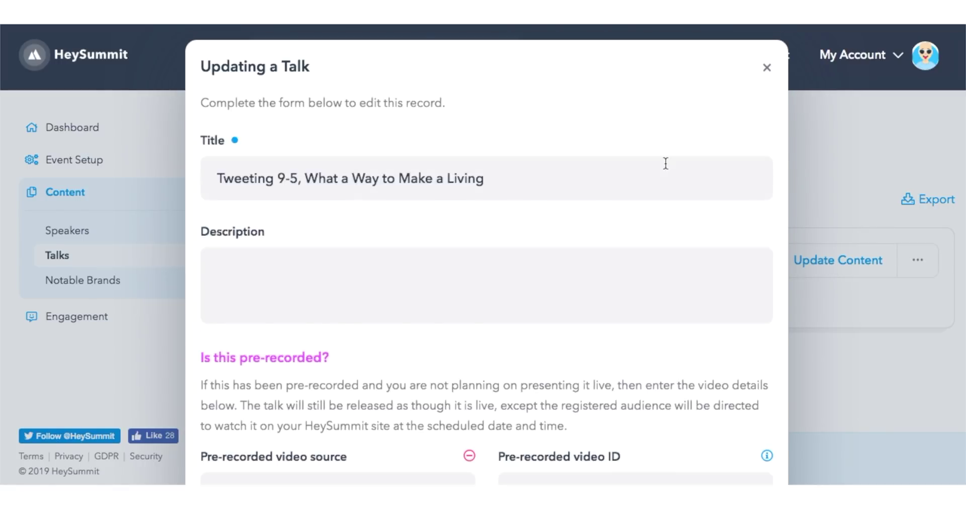
scroll(654, 171, "down", 3)
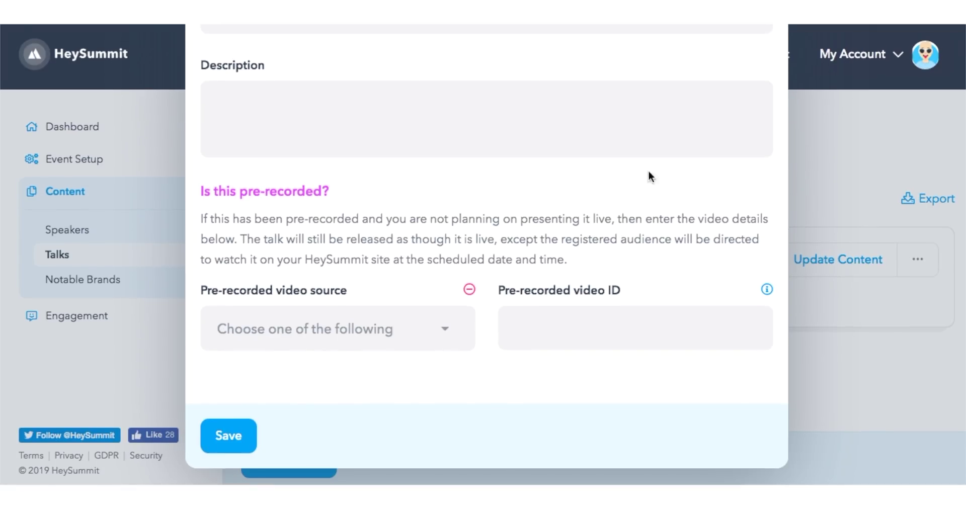
left_click(440, 338)
left_click(375, 287)
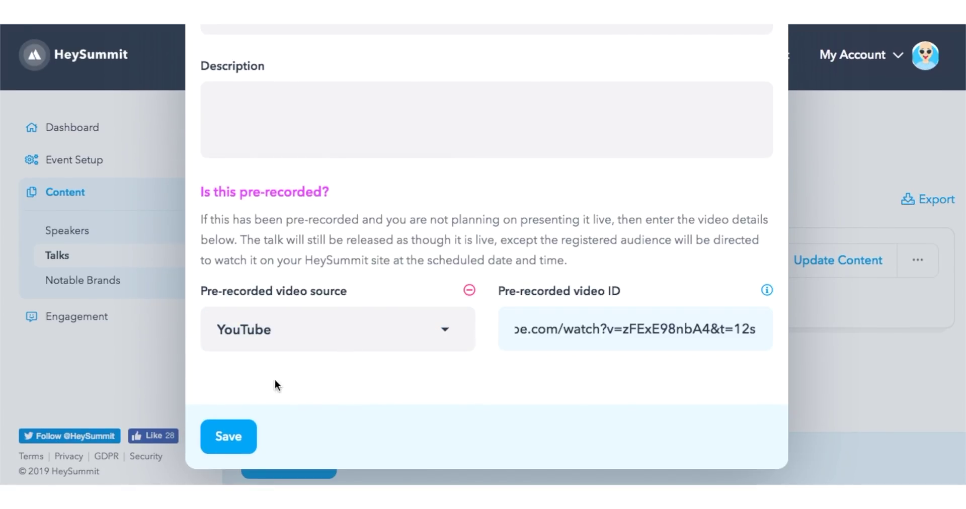
left_click(244, 439)
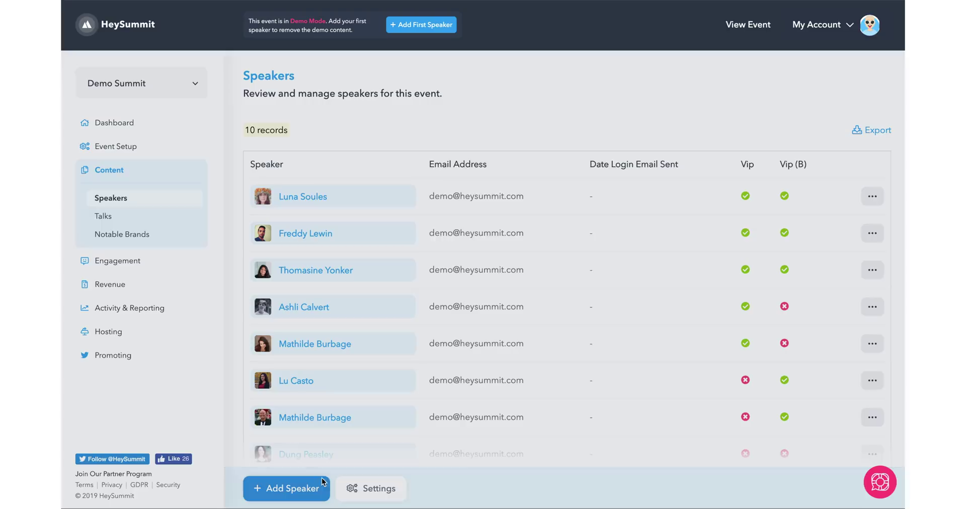
left_click(302, 489)
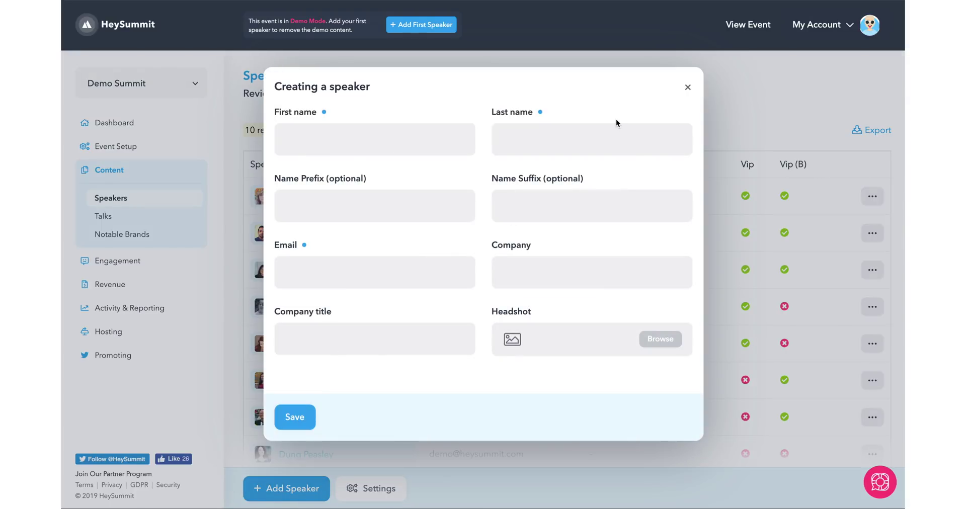
Step: Dismiss the Creating a speaker form and bring up the first speaker's actions
key("Escape")
left_click(873, 196)
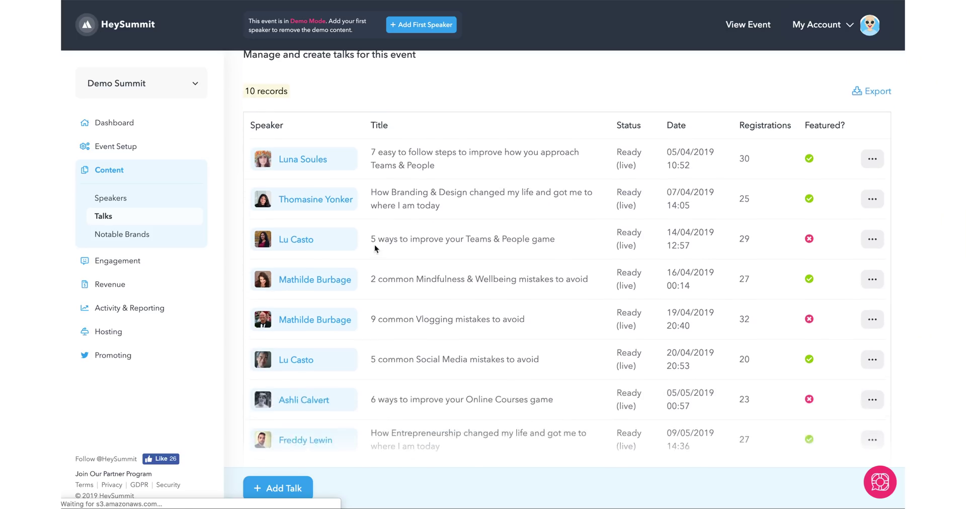
Step: Scroll back up the Talks list and show the first talk's actions menu
scroll(453, 247, "up", 1)
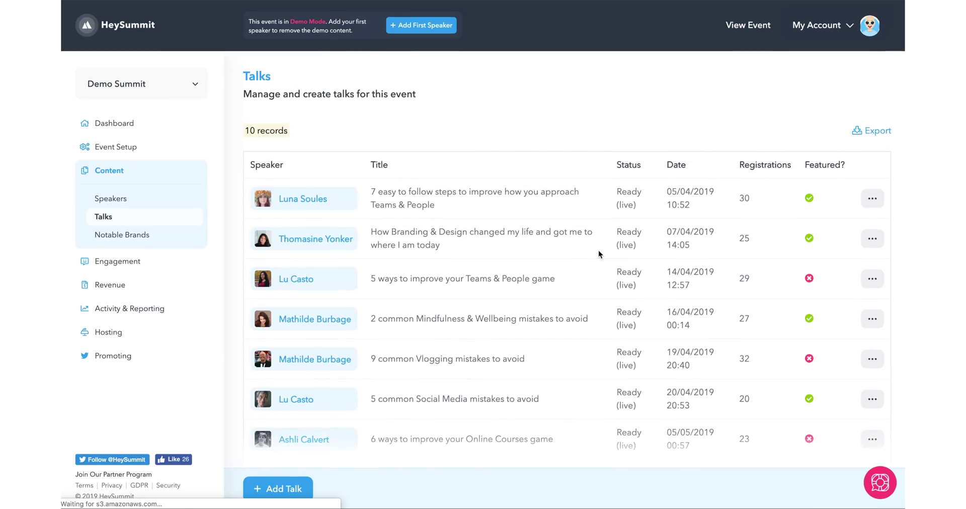
left_click(873, 197)
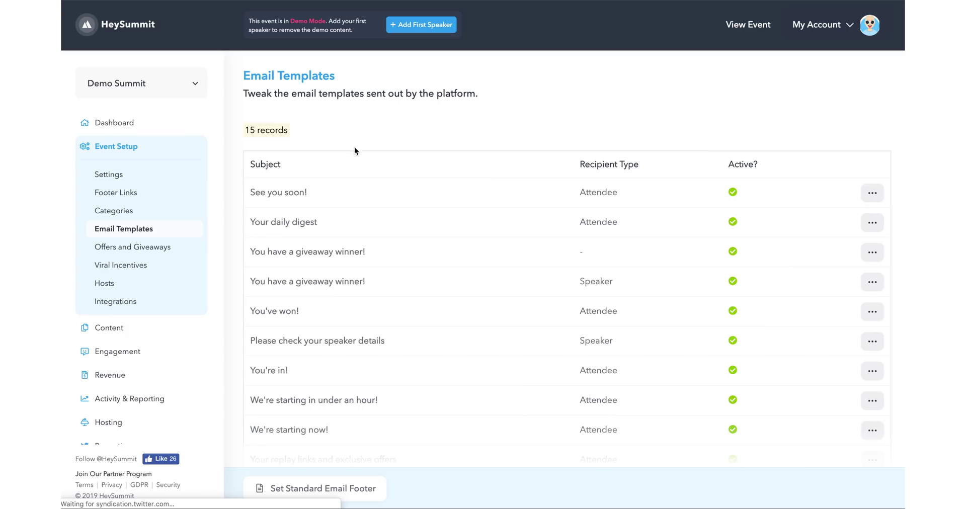
Step: Open the You're in! email template's options, then view the Demo Summit event
scroll(319, 289, "down", 5)
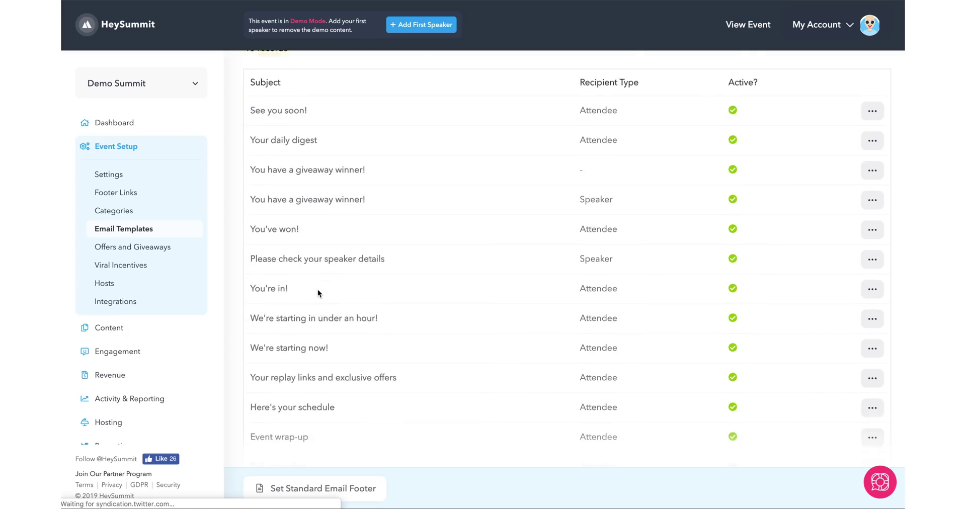
scroll(319, 287, "up", 5)
left_click(873, 344)
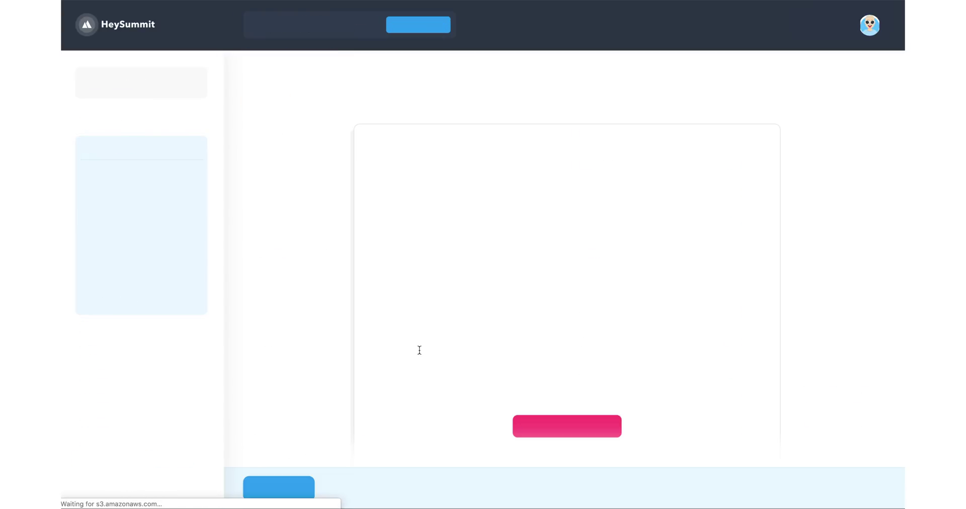
scroll(506, 244, "down", 5)
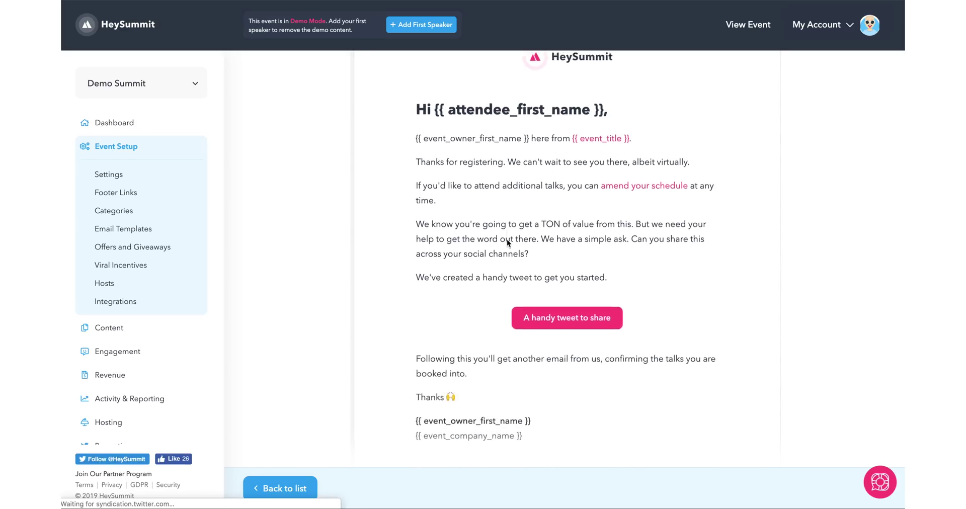
left_click(129, 398)
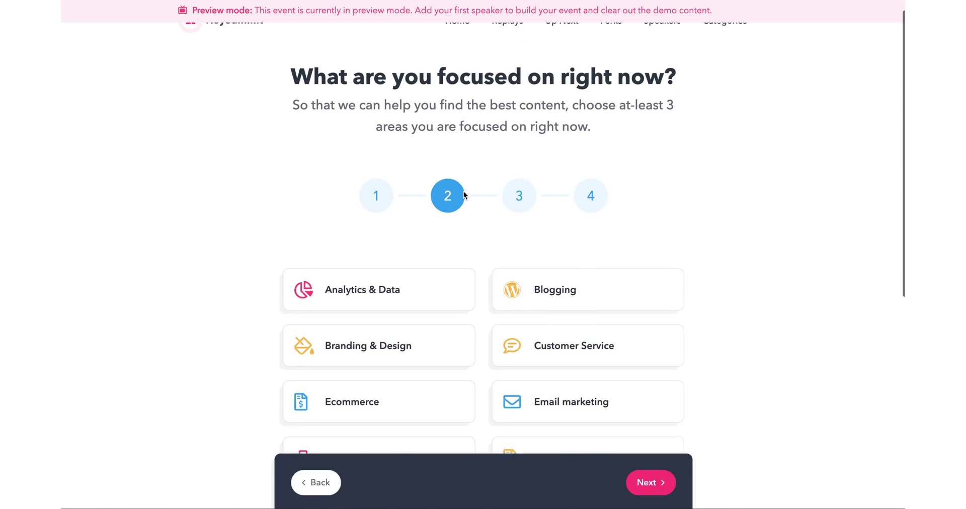
Step: Add Email marketing as a focus area on registration step 2
scroll(449, 211, "down", 5)
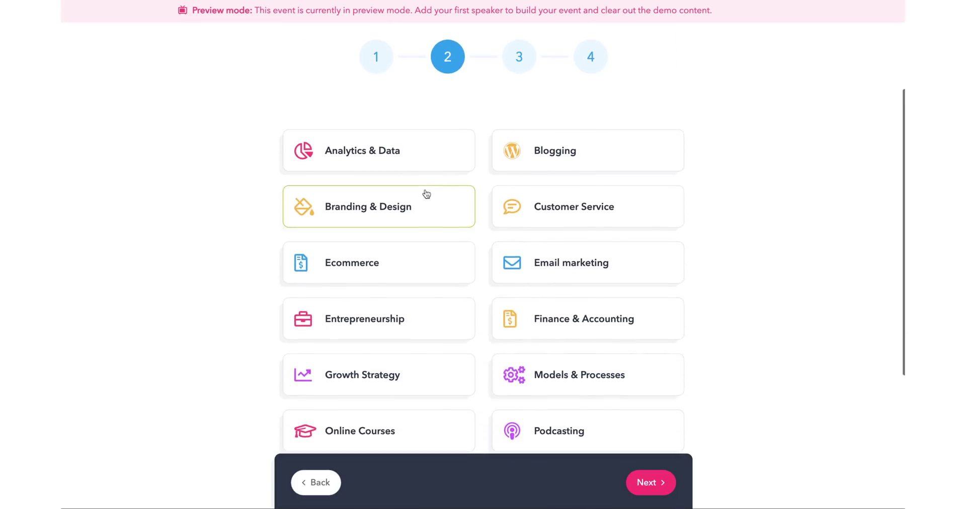
left_click(567, 262)
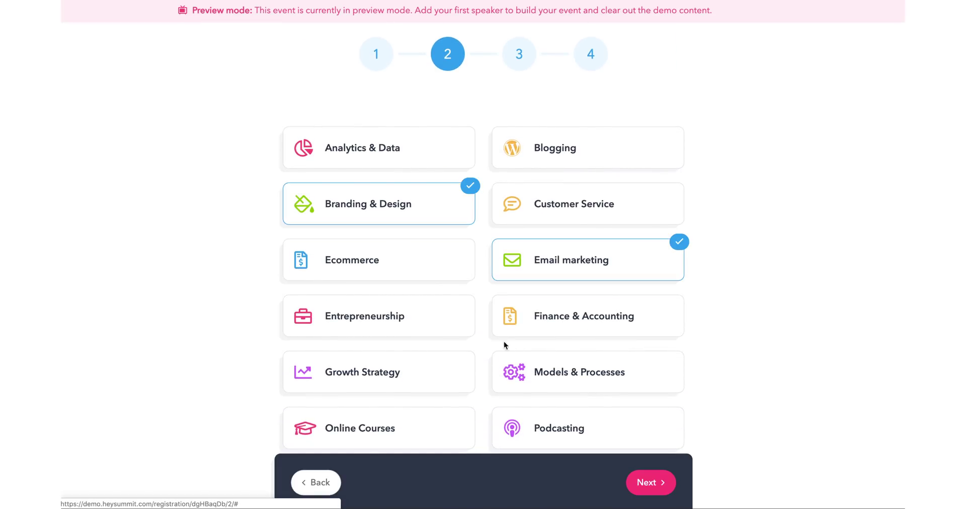
scroll(472, 348, "up", 6)
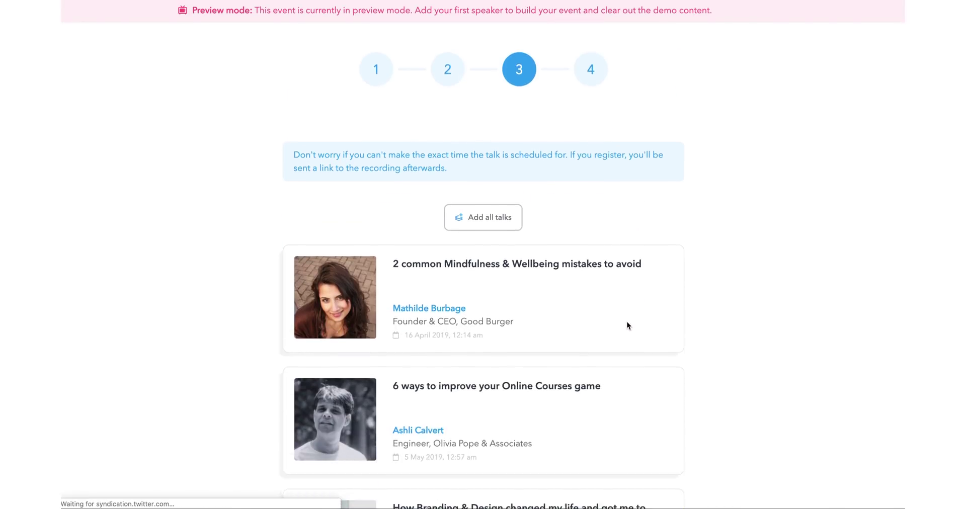
scroll(627, 326, "down", 10)
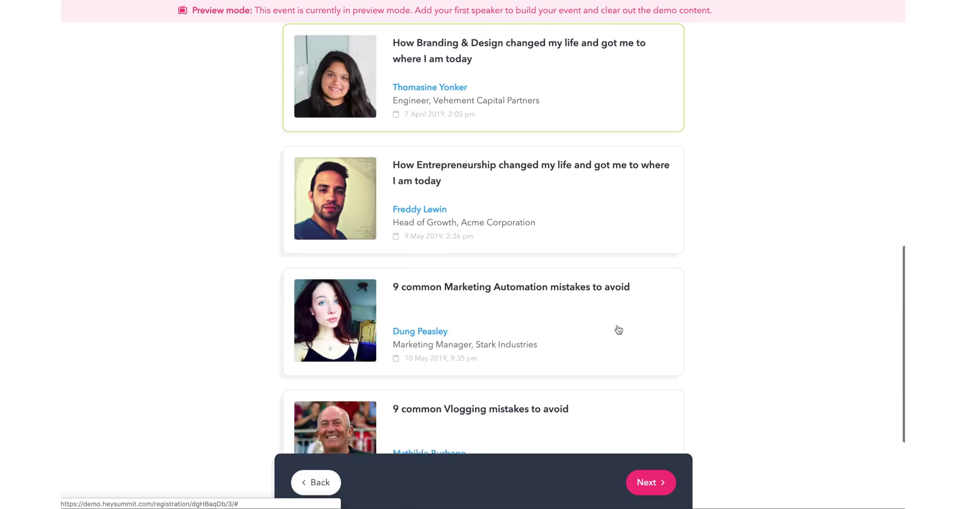
scroll(618, 330, "down", 3)
scroll(617, 328, "up", 12)
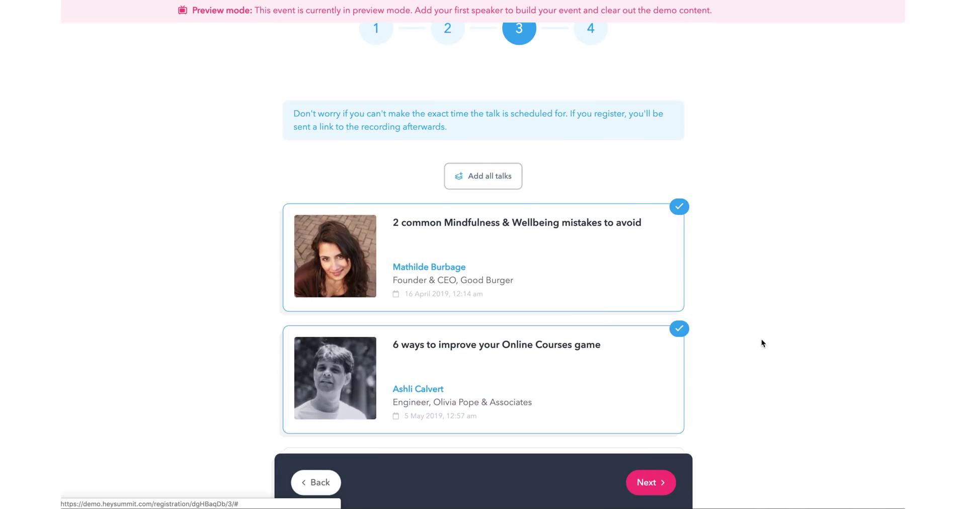
scroll(749, 331, "down", 1)
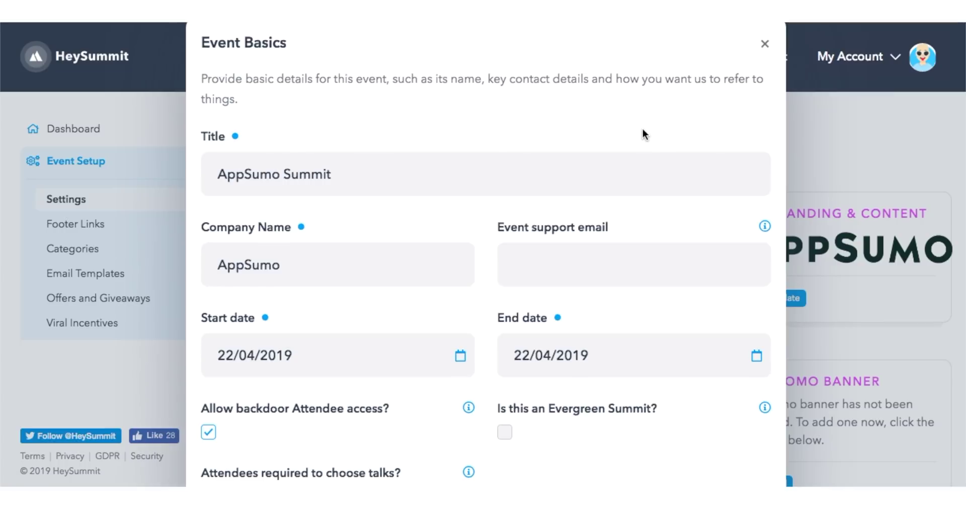
Step: Untick 'Attendees required to choose talks?' in the Event Basics settings
scroll(643, 129, "down", 2)
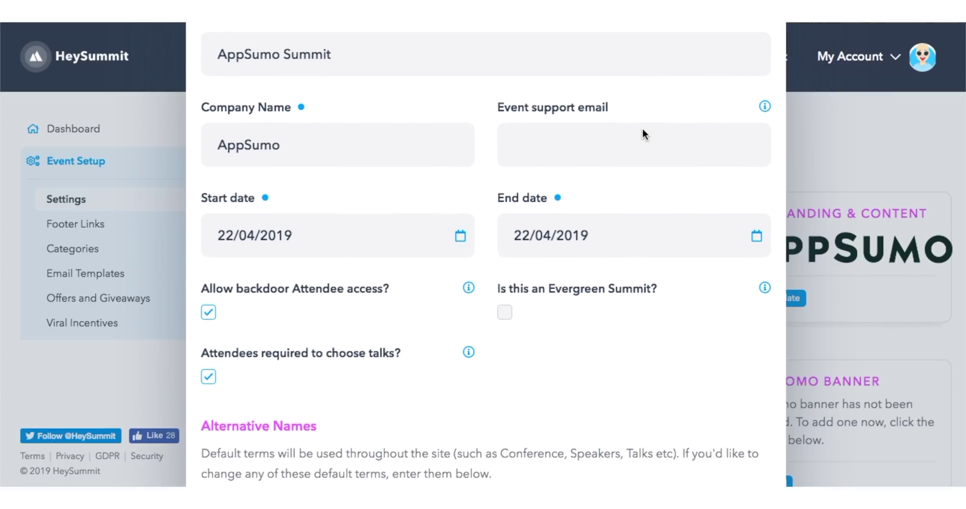
scroll(642, 128, "down", 2)
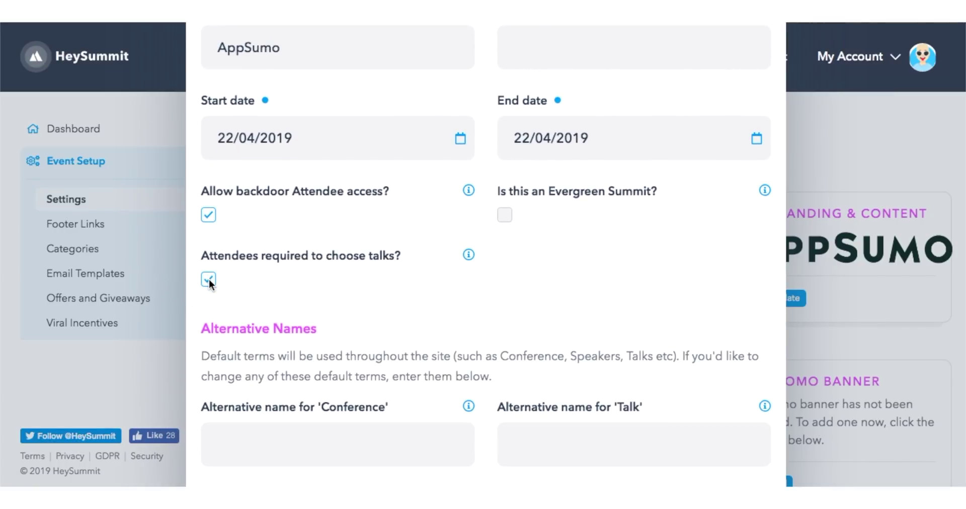
left_click(209, 280)
scroll(559, 244, "down", 1)
scroll(560, 244, "down", 5)
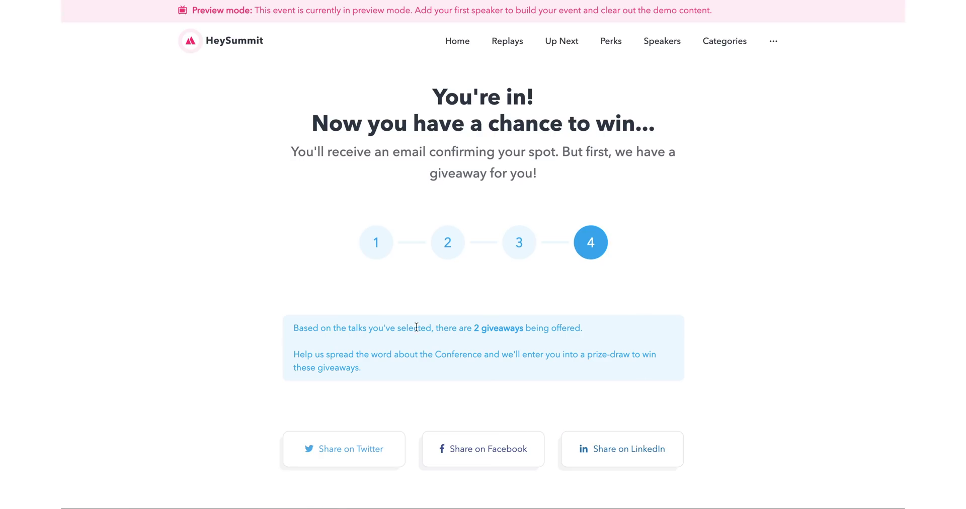
Step: Go from the giveaway page to My Schedule, showing the Mindfulness & Wellbeing and Online Courses talks
scroll(416, 328, "down", 5)
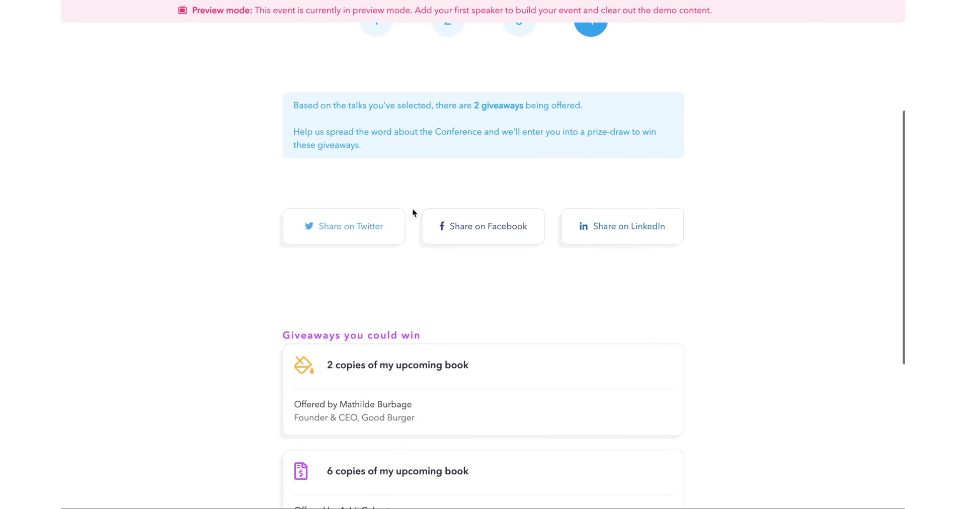
scroll(413, 210, "up", 4)
scroll(359, 357, "down", 5)
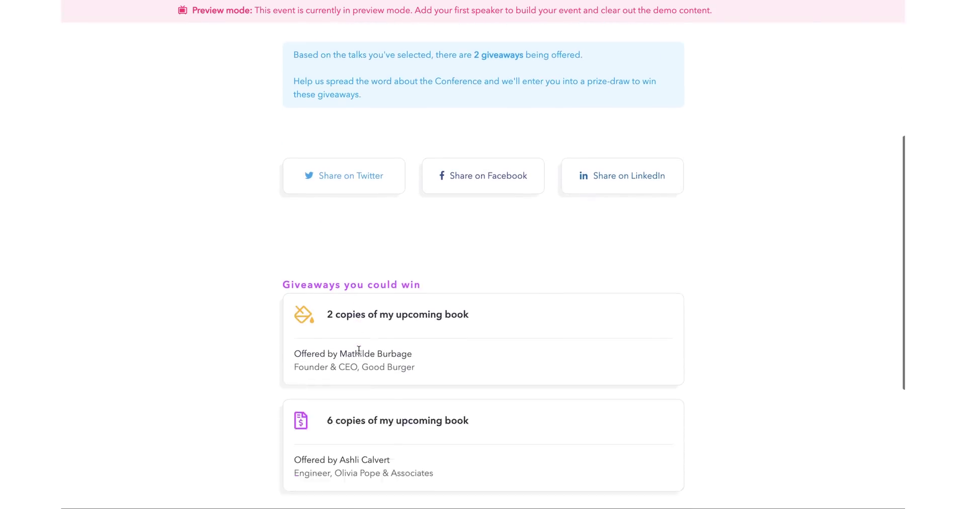
scroll(359, 350, "down", 3)
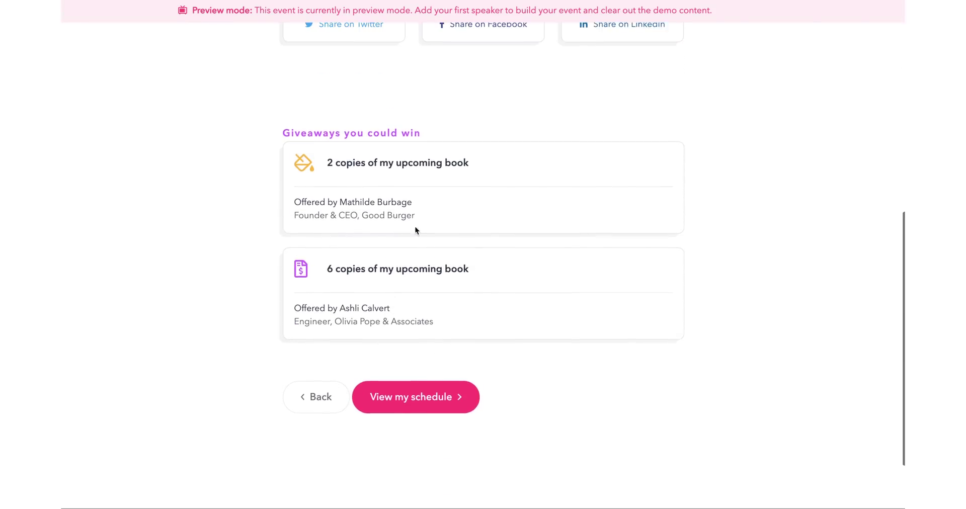
left_click(419, 399)
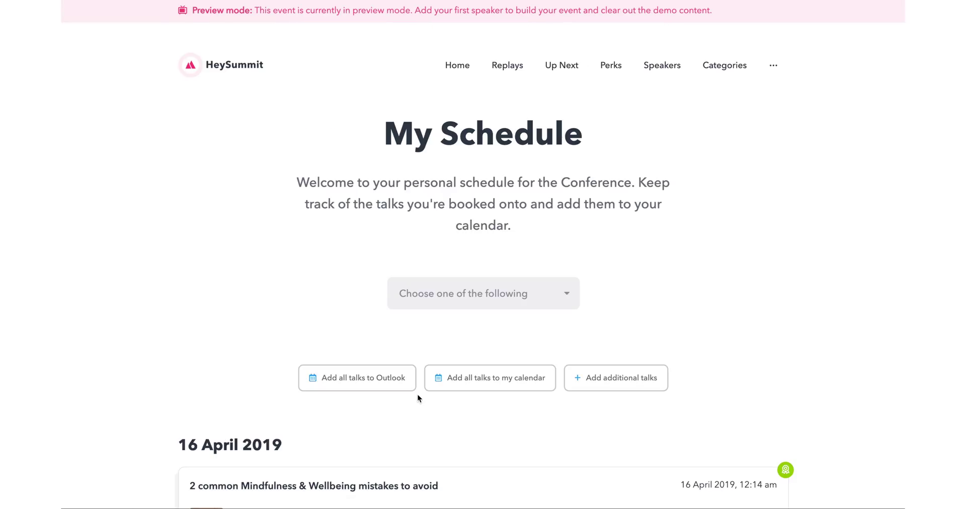
scroll(408, 343, "down", 5)
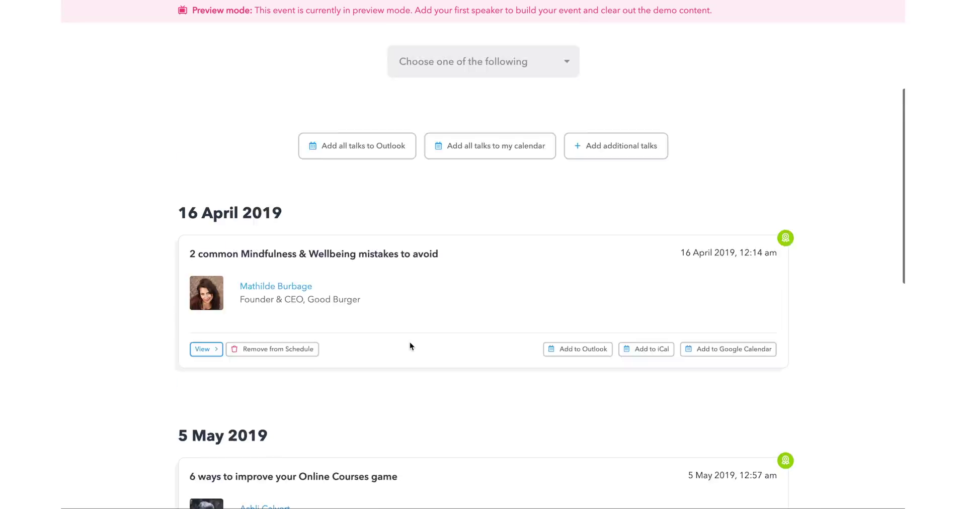